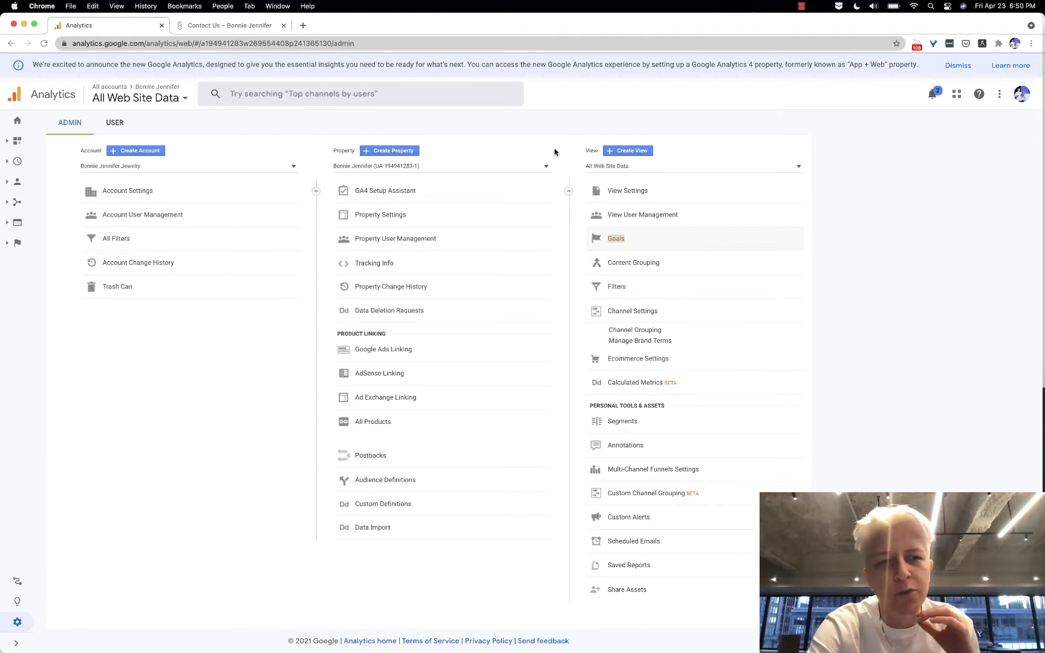
Expand the Admin sidebar navigation for the All Web Site Data view
{"action": "left_click", "coordinate": [16, 140]}
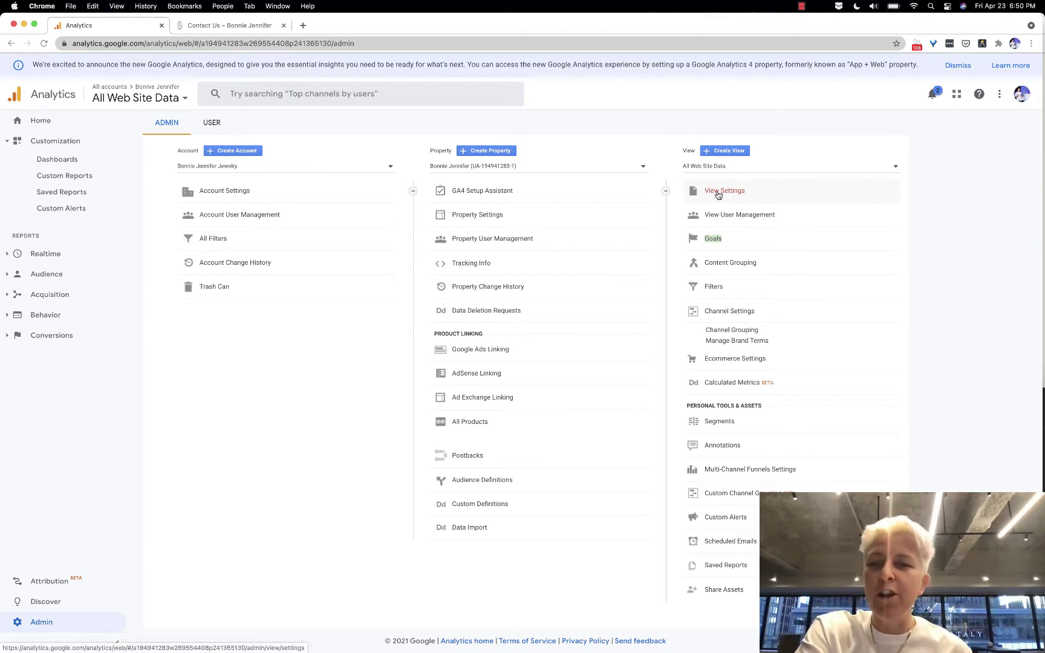
Open the goals list and preview the Contact us template for a new goal, then cancel
{"action": "left_click", "coordinate": [715, 240]}
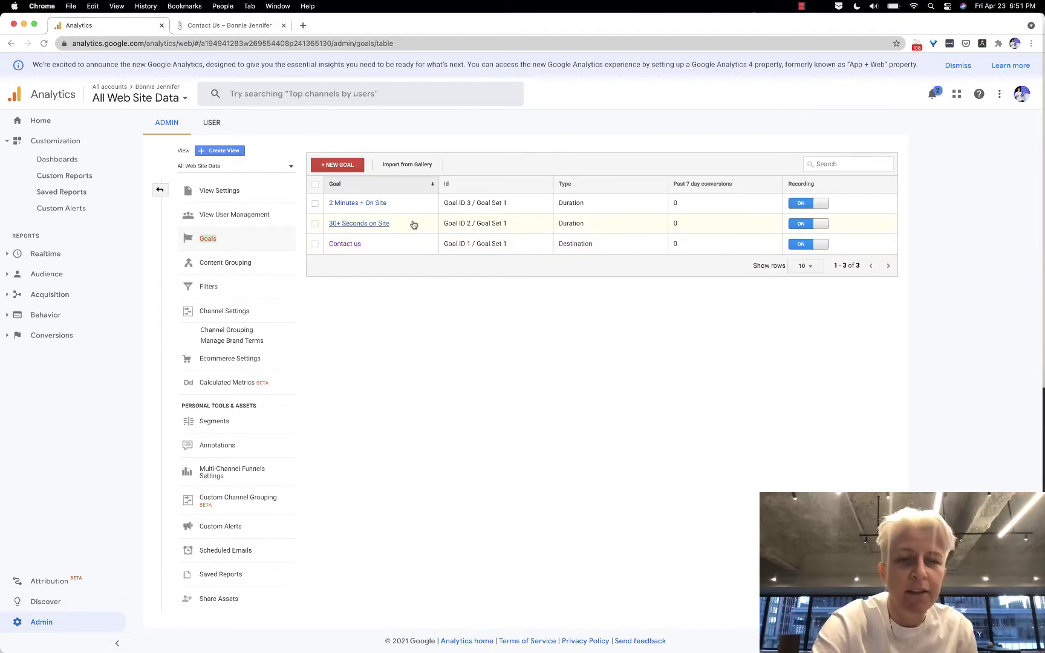
{"action": "left_click", "coordinate": [334, 167]}
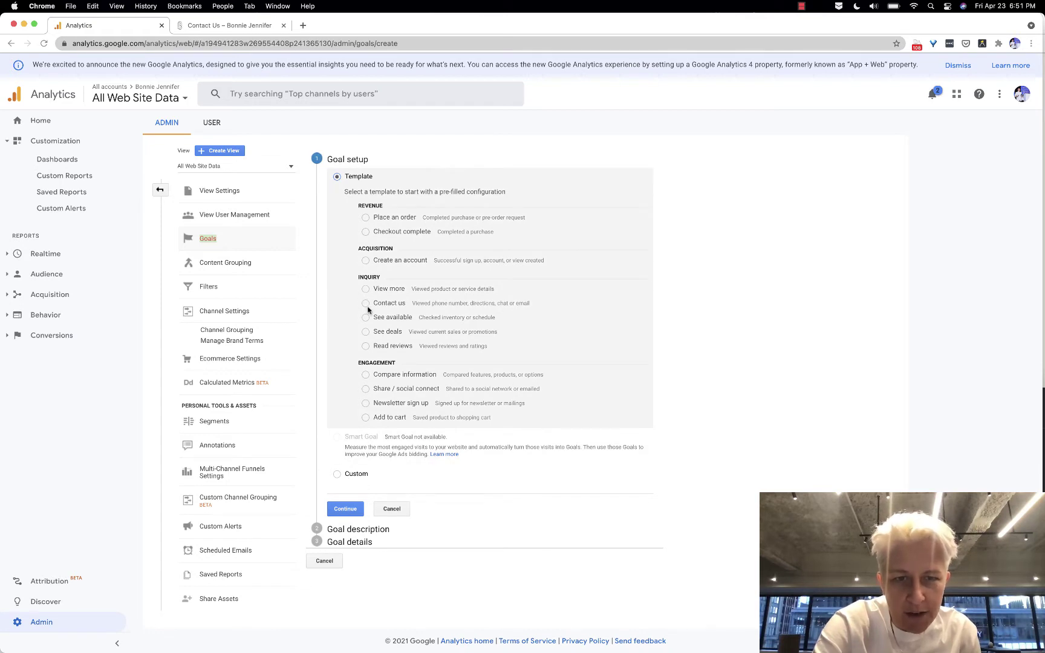
{"action": "left_click", "coordinate": [365, 303]}
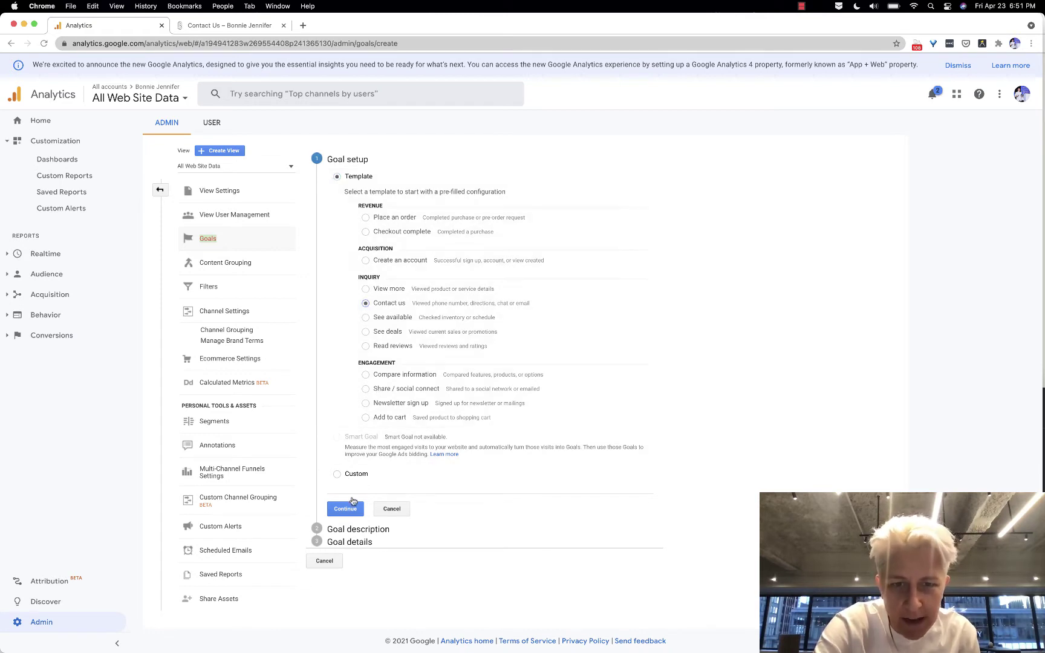
{"action": "left_click", "coordinate": [392, 509]}
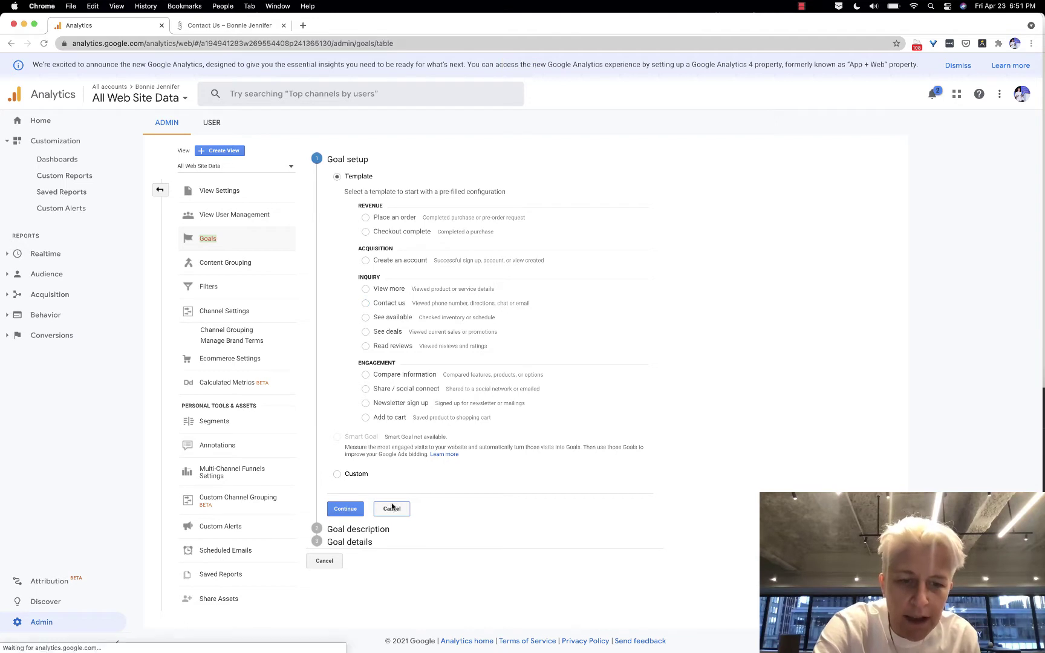
Review the existing Contact us goal's template and description, then go to the Contact Us tab
{"action": "left_click", "coordinate": [346, 243]}
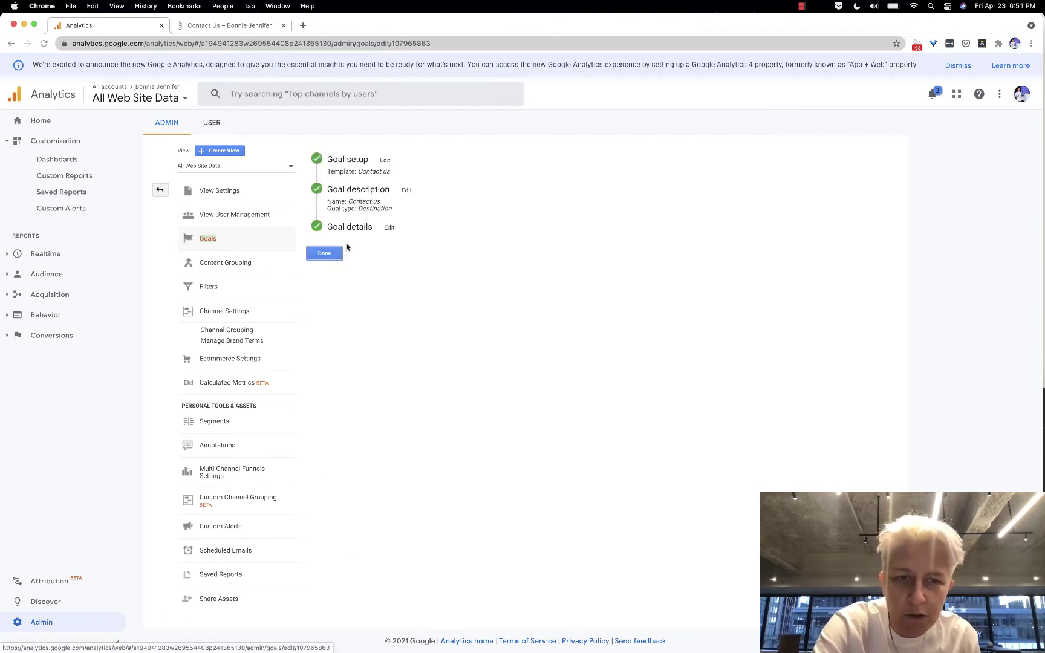
{"action": "left_click", "coordinate": [385, 161]}
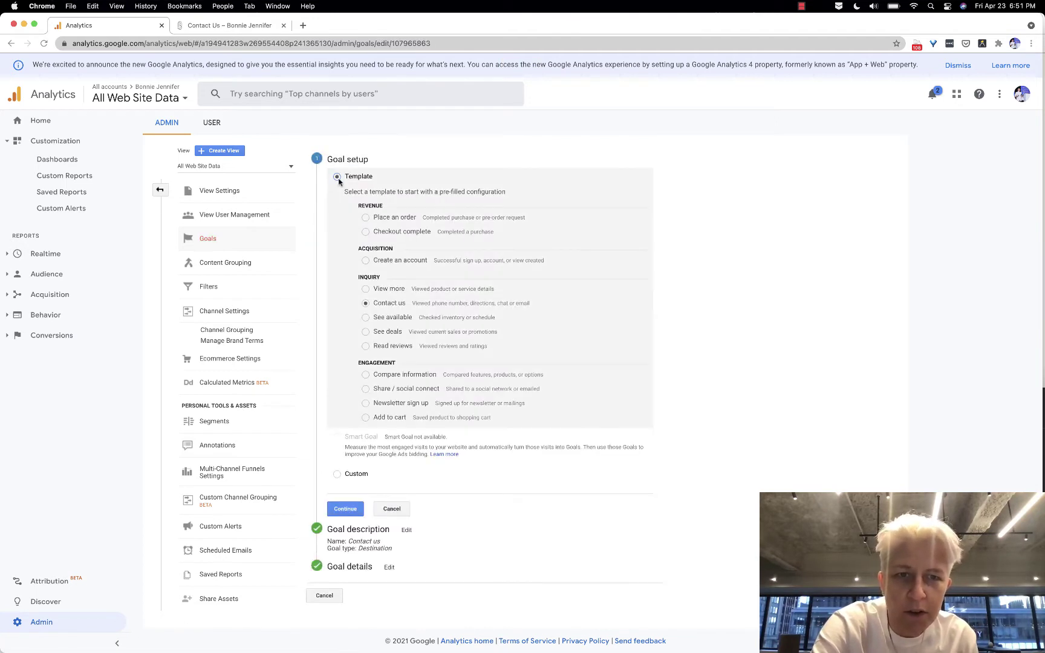
{"action": "left_click", "coordinate": [347, 509]}
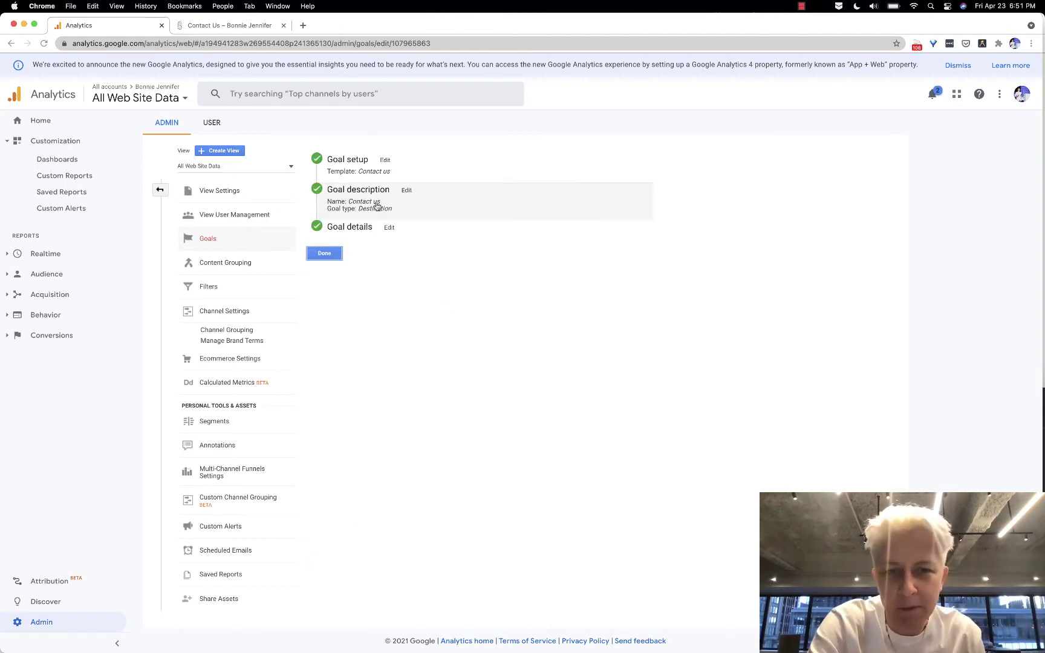
{"action": "left_click", "coordinate": [406, 190]}
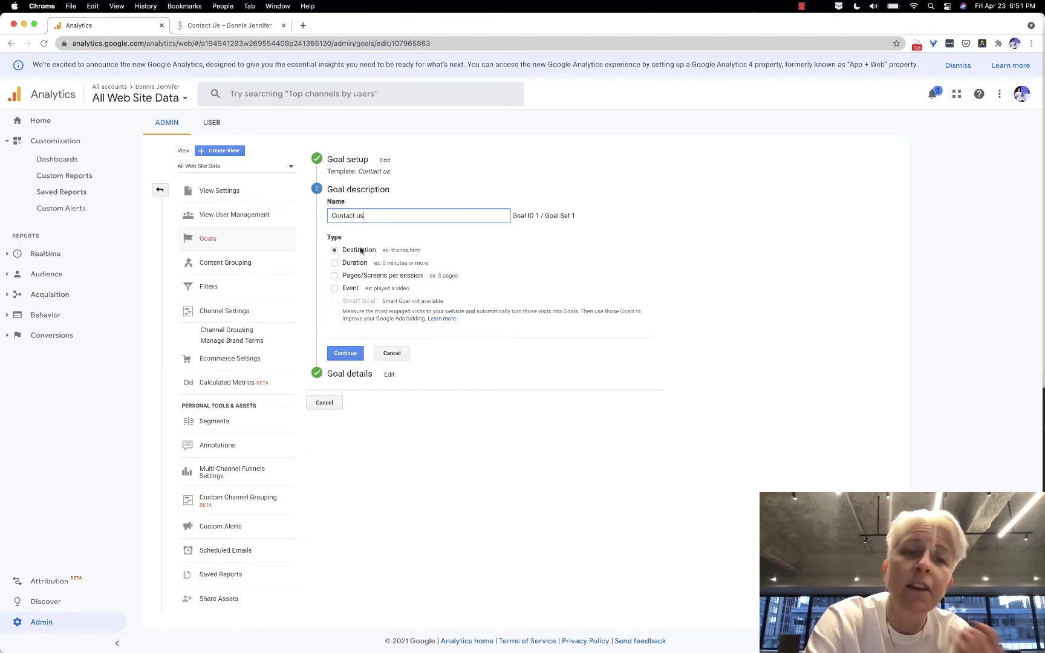
{"action": "left_click", "coordinate": [226, 26]}
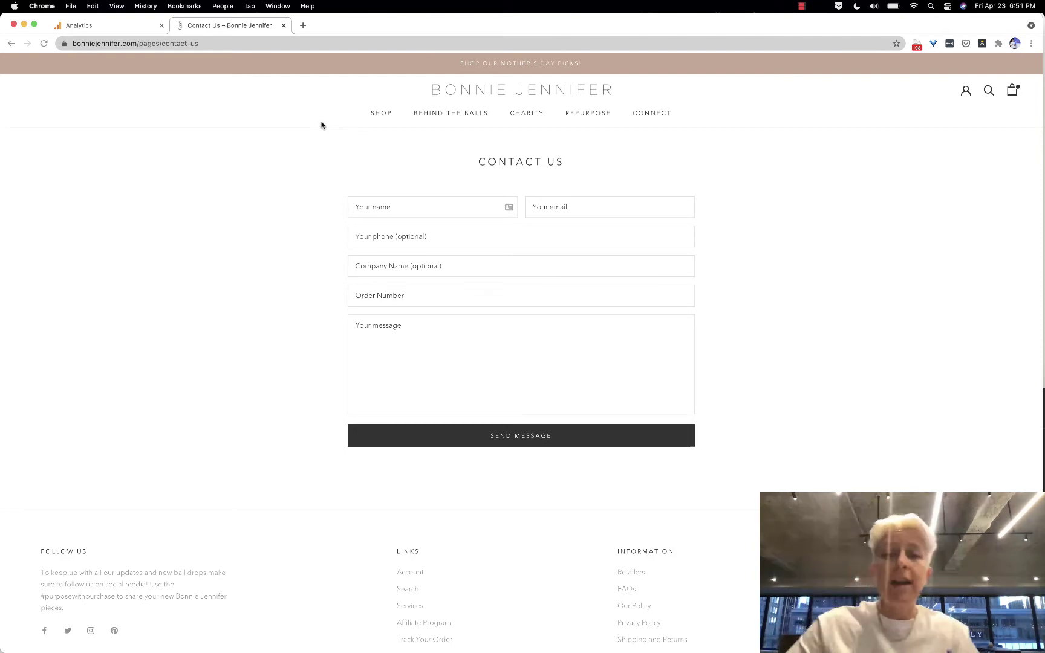
Autofill the contact form, clear phone and company, and replace the name with a test name
{"action": "left_click", "coordinate": [390, 208]}
{"action": "key", "text": "Down"}
{"action": "key", "text": "Return"}
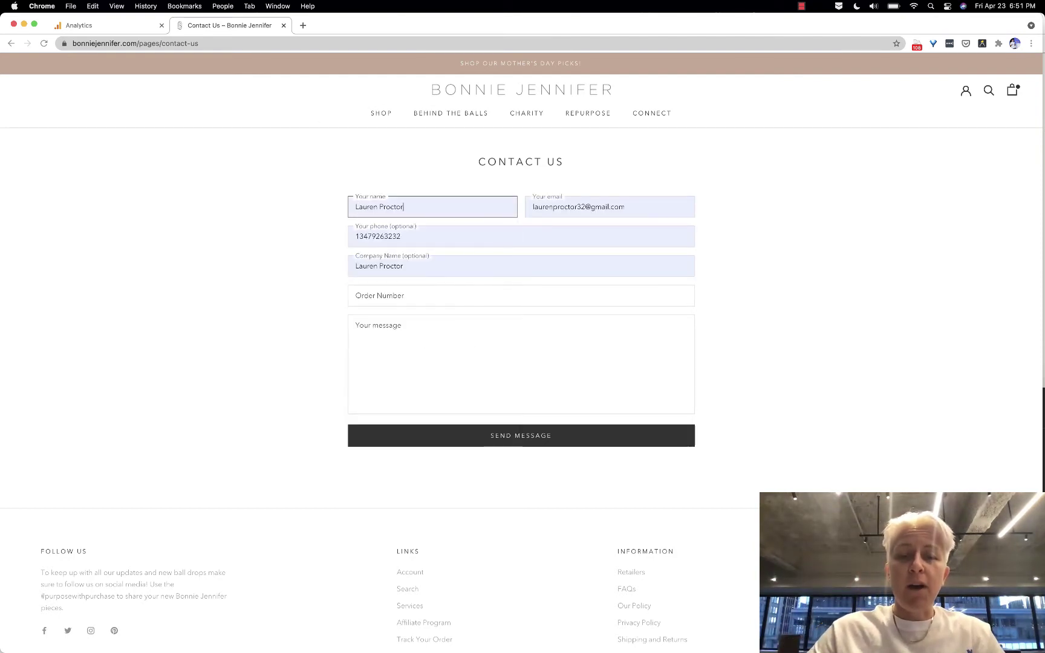
{"action": "key", "text": "Tab"}
{"action": "key", "text": "Tab"}
{"action": "key", "text": "BackSpace"}
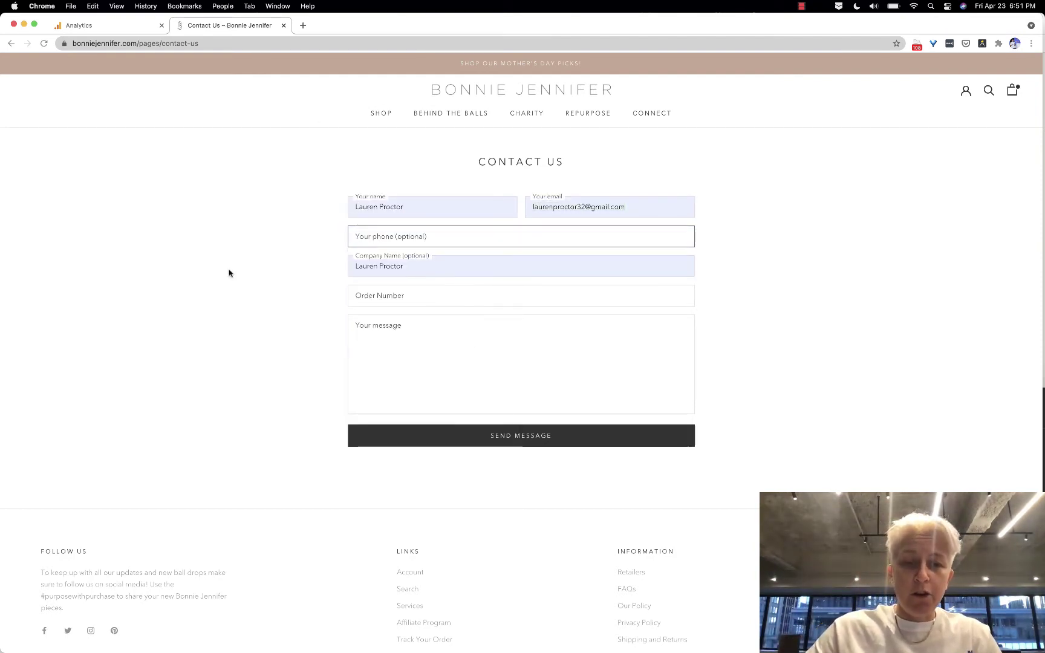
{"action": "key", "text": "Tab"}
{"action": "key", "text": "BackSpace"}
{"action": "key", "text": "shift+Tab"}
{"action": "key", "text": "shift+Tab"}
{"action": "key", "text": "shift+Tab"}
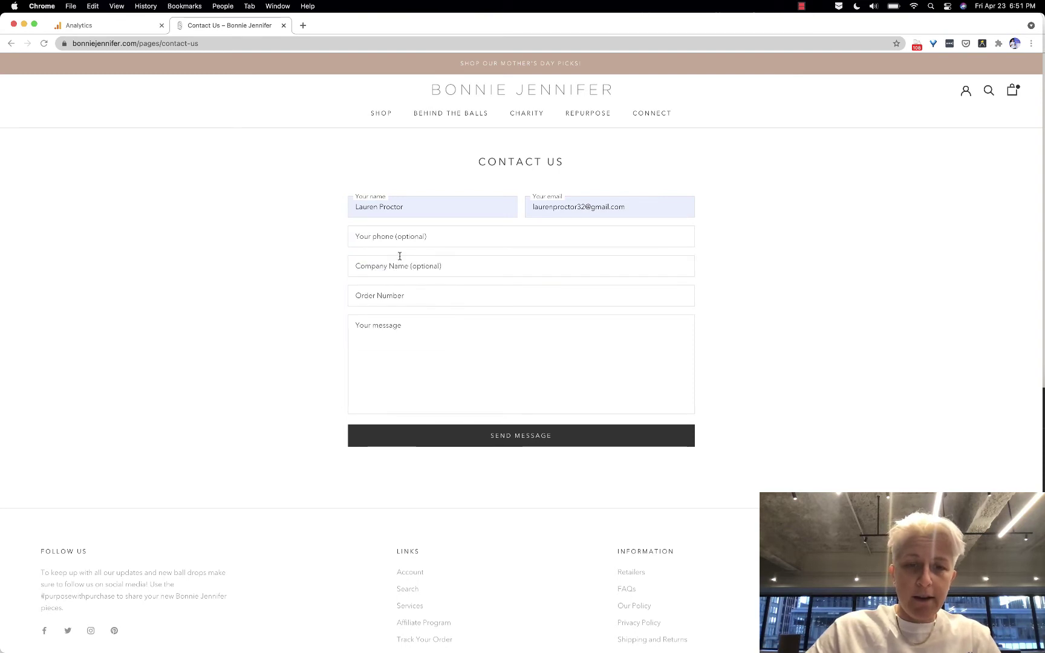
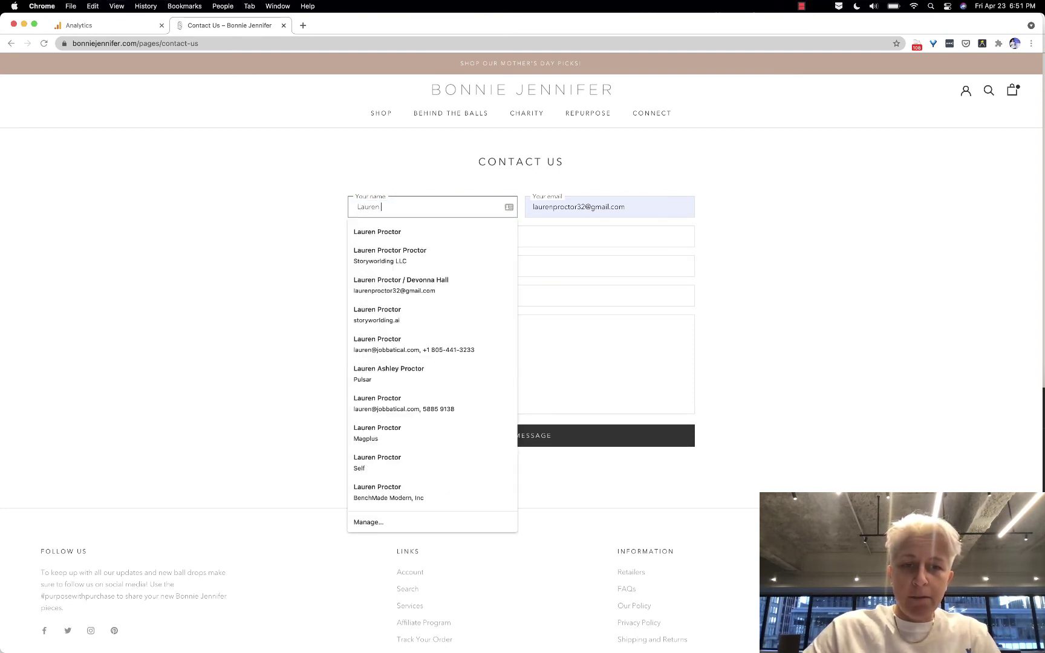
{"action": "key", "text": "Tab"}
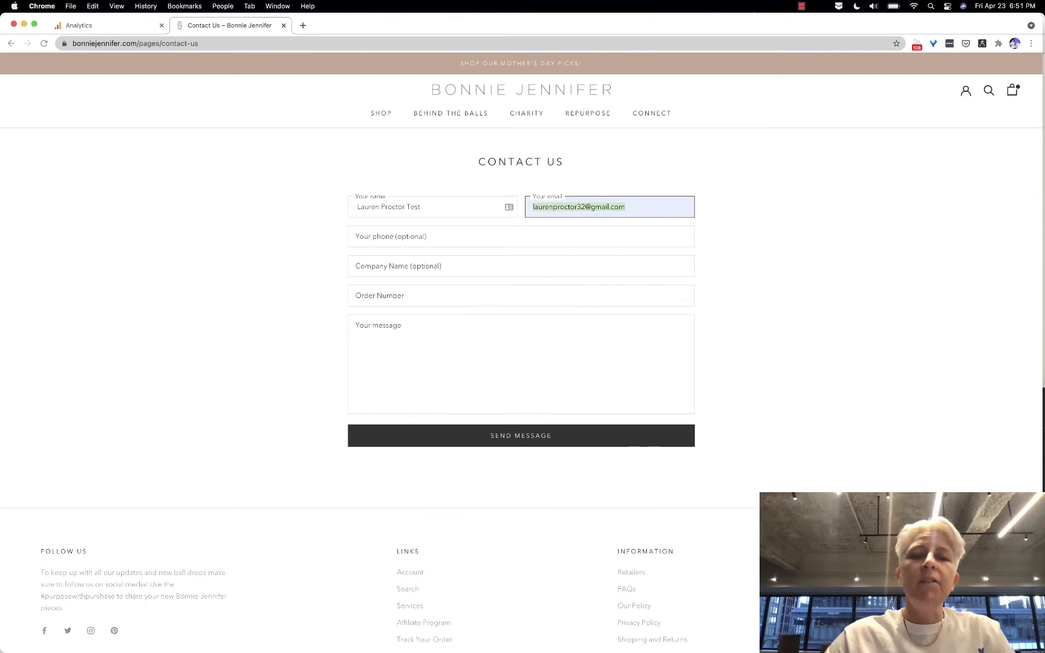
{"action": "key", "text": "Tab"}
{"action": "key", "text": "Tab"}
{"action": "key", "text": "Tab"}
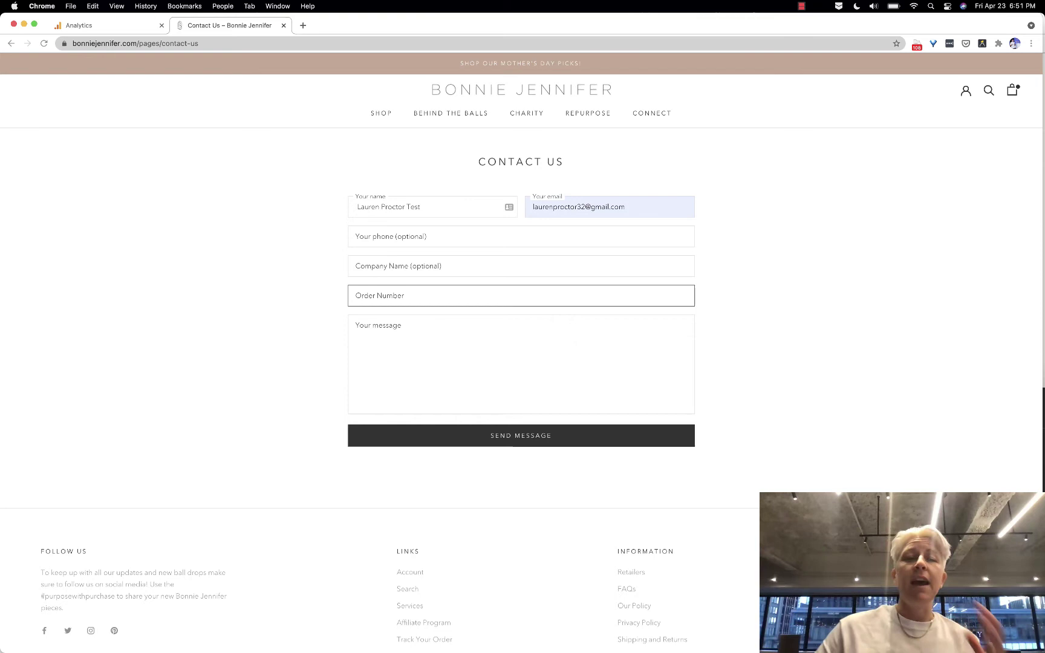
Write 'Test Message' in Your message and send the form
{"action": "left_click", "coordinate": [410, 206]}
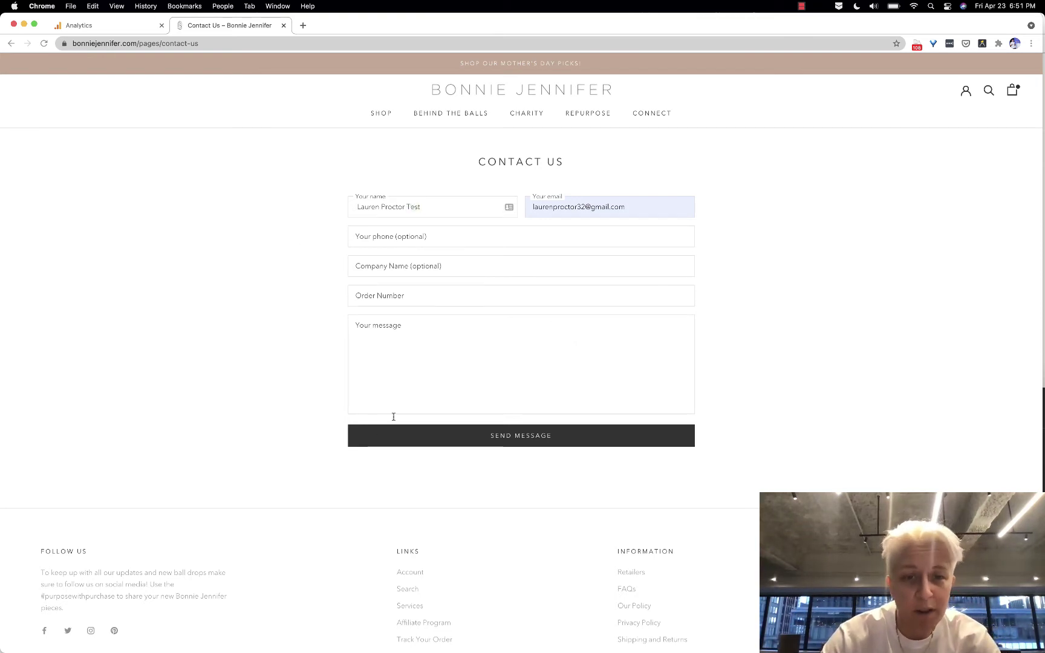
{"action": "left_click", "coordinate": [398, 360]}
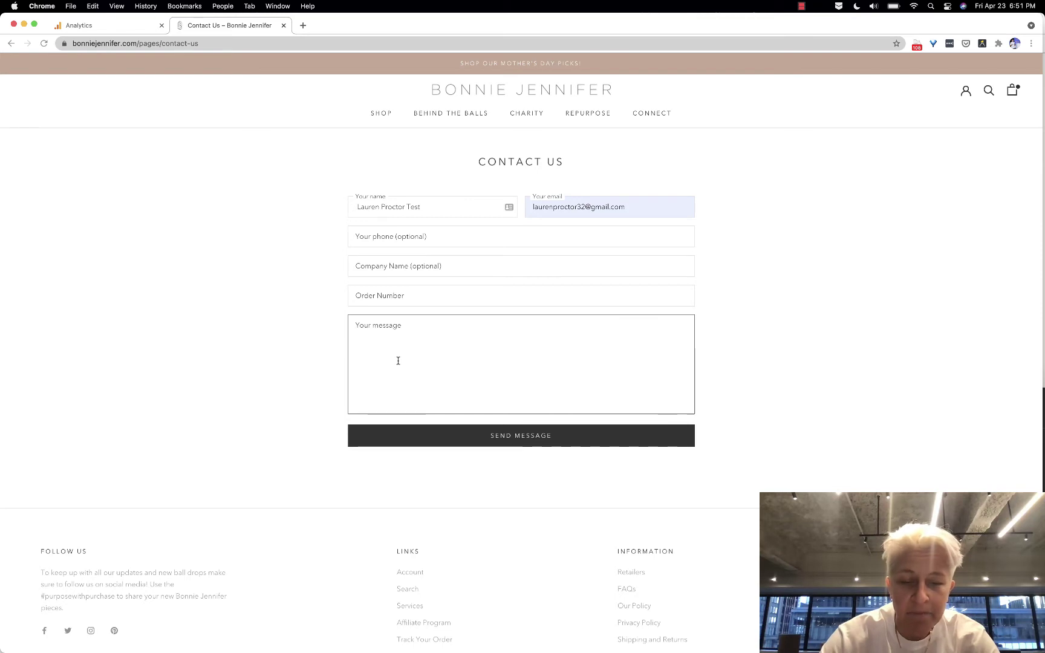
{"action": "type", "text": "Test Messag"}
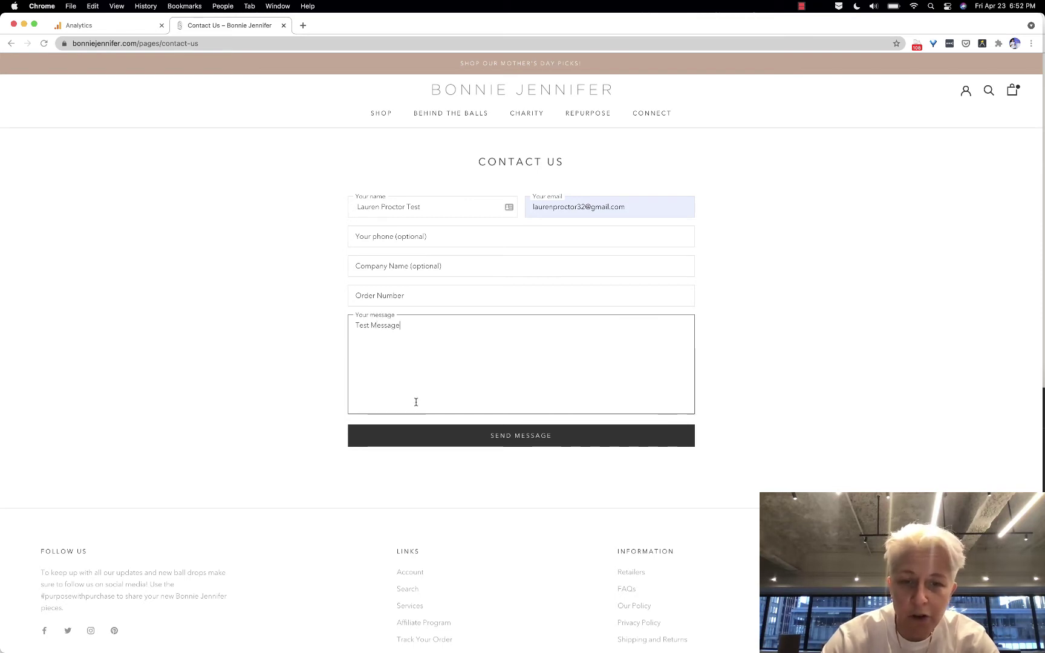
{"action": "type", "text": "e"}
{"action": "left_click", "coordinate": [443, 441]}
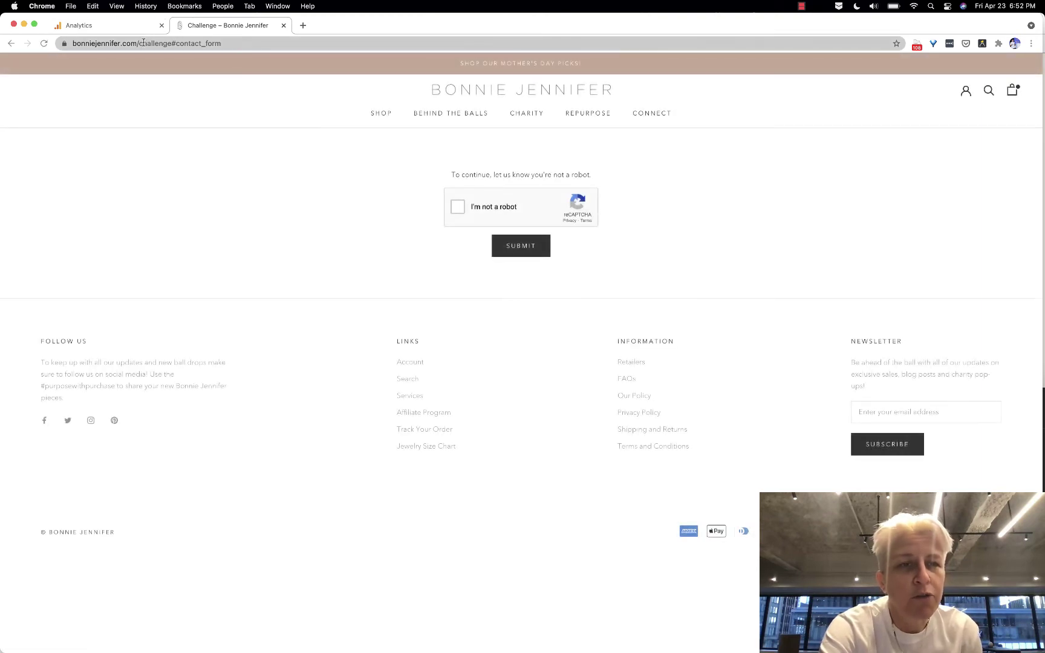
Pass the I'm not a robot challenge and submit to send the message
{"action": "left_click_drag", "start_coordinate": [143, 41], "coordinate": [220, 43]}
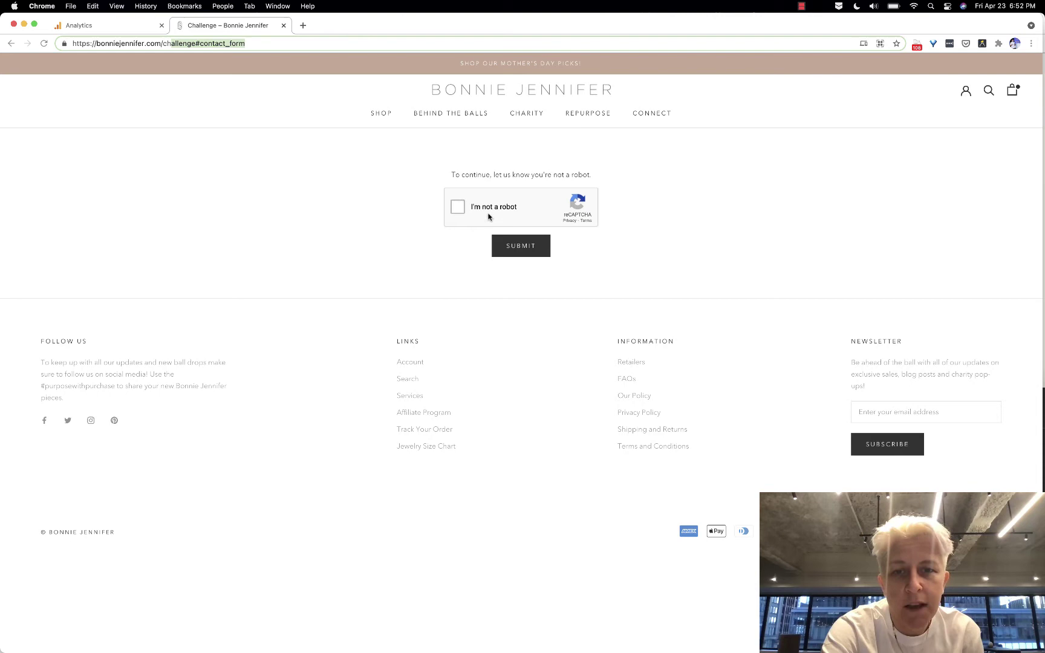
{"action": "left_click", "coordinate": [458, 207]}
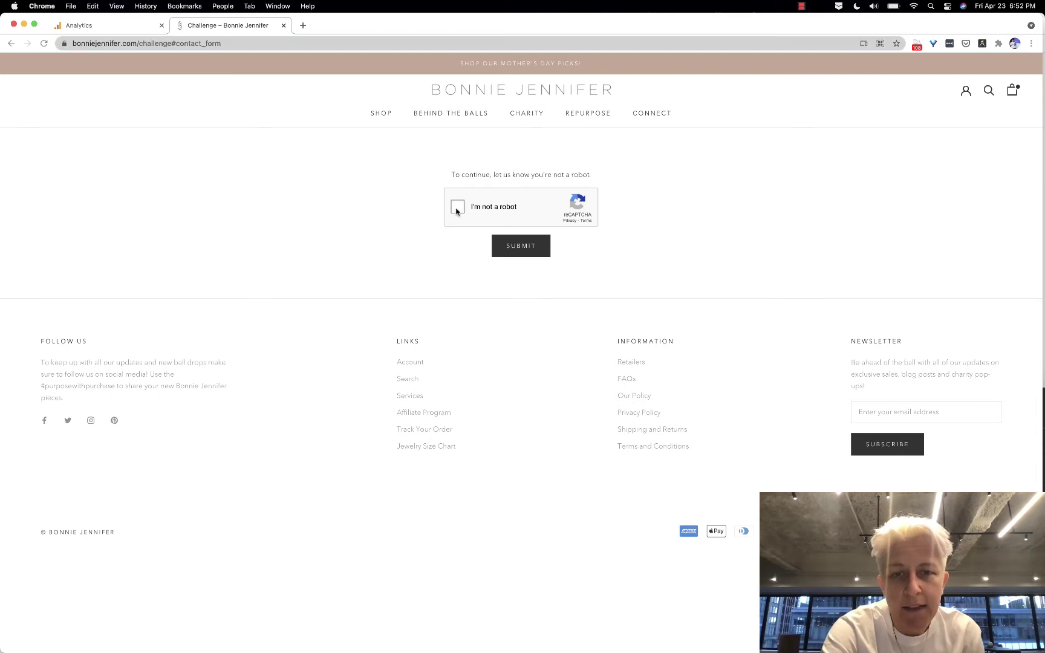
{"action": "left_click", "coordinate": [524, 256]}
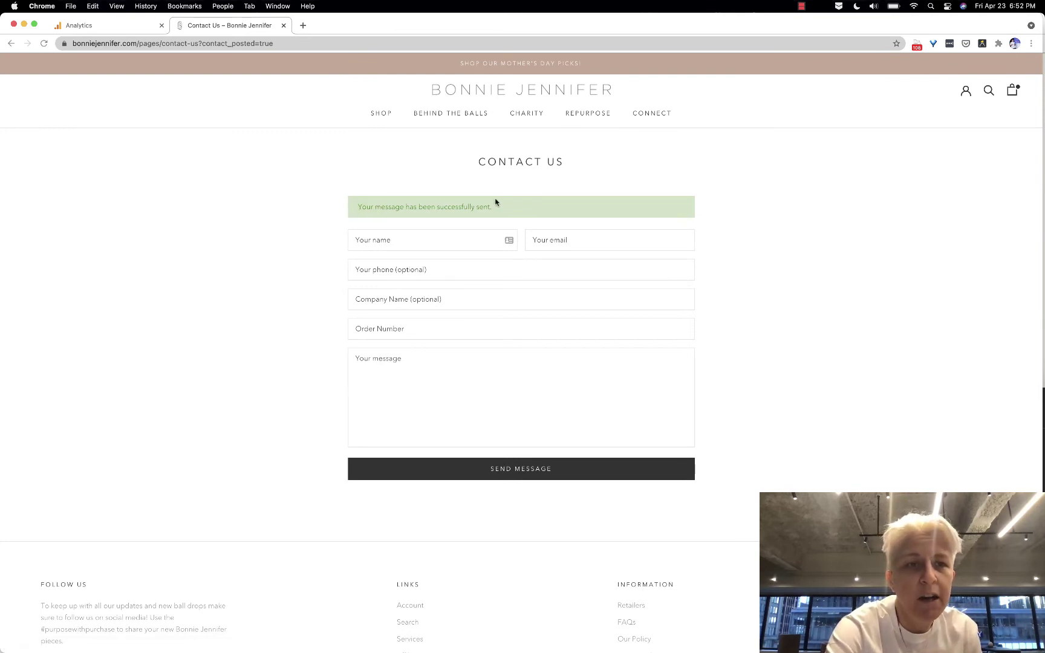
Open the contact-us page in a new tab and select ?contact_posted=true in the success URL
{"action": "left_click", "coordinate": [198, 44]}
{"action": "left_click_drag", "start_coordinate": [72, 44], "coordinate": [223, 46]}
{"action": "key", "text": "super+c"}
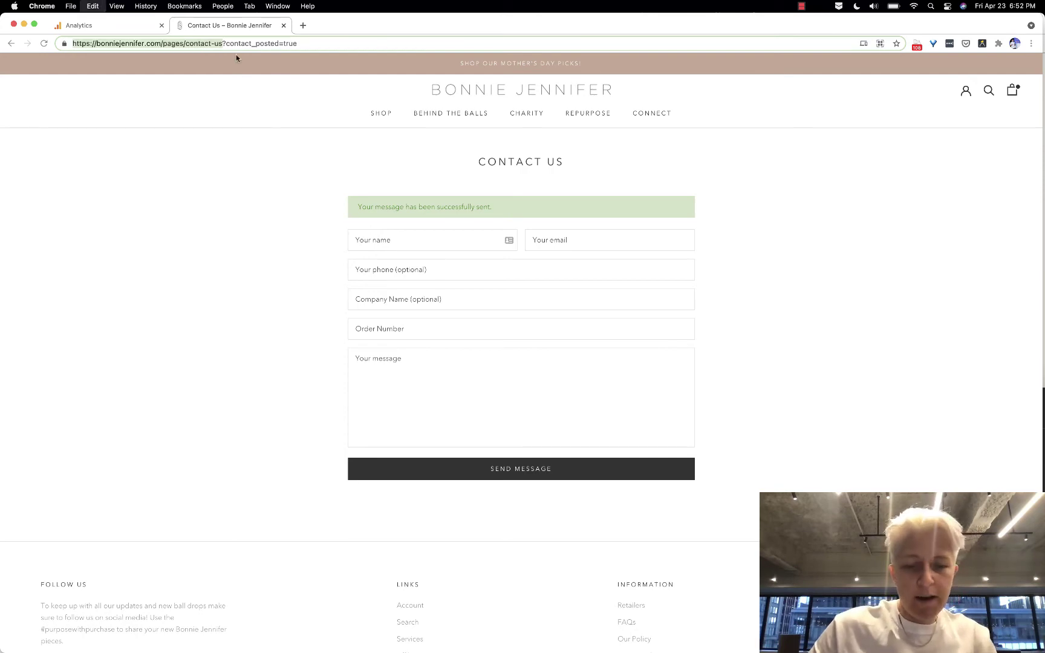
{"action": "key", "text": "super+t"}
{"action": "key", "text": "super+v"}
{"action": "key", "text": "Return"}
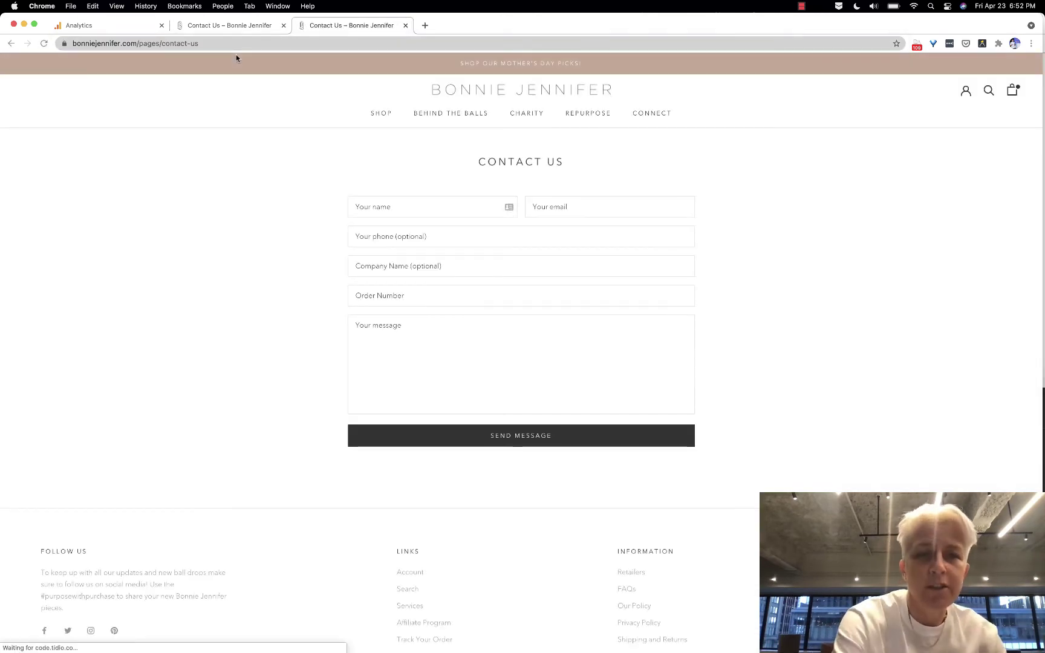
{"action": "left_click", "coordinate": [230, 28]}
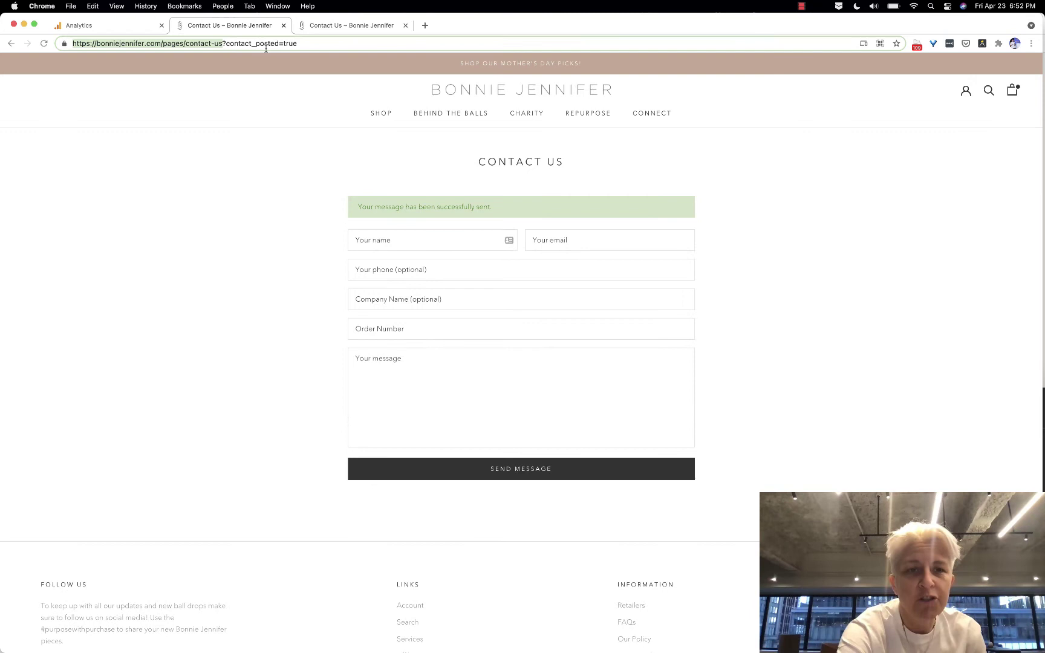
{"action": "key", "text": "Right"}
{"action": "key", "text": "shift+super+Right"}
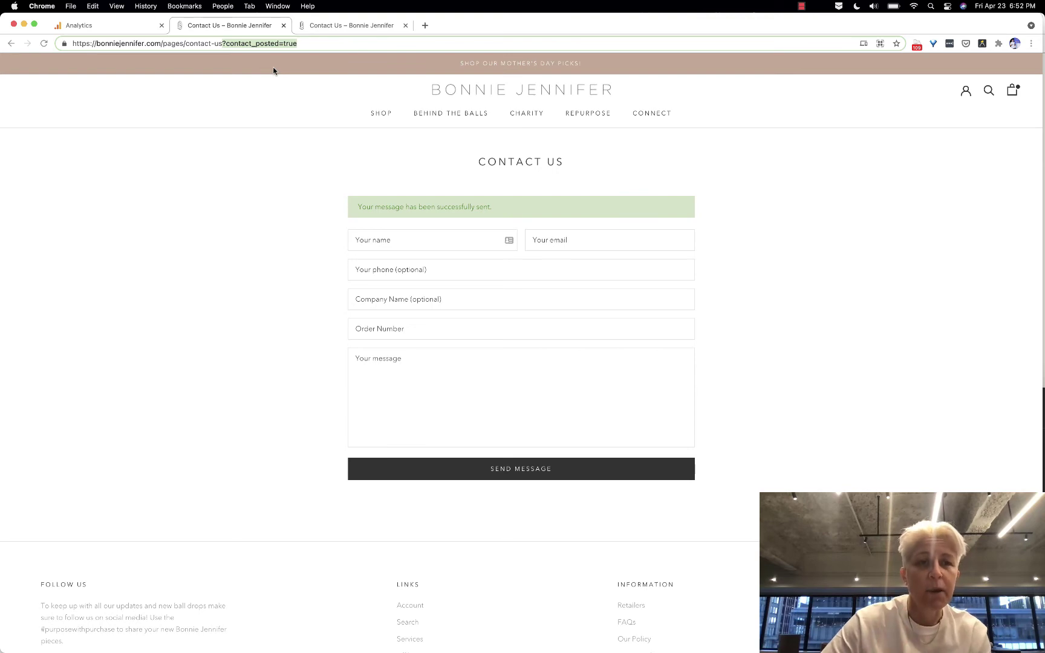
Change the Contact us goal destination to Regular expression matching contact_posted=true
{"action": "left_click", "coordinate": [127, 26]}
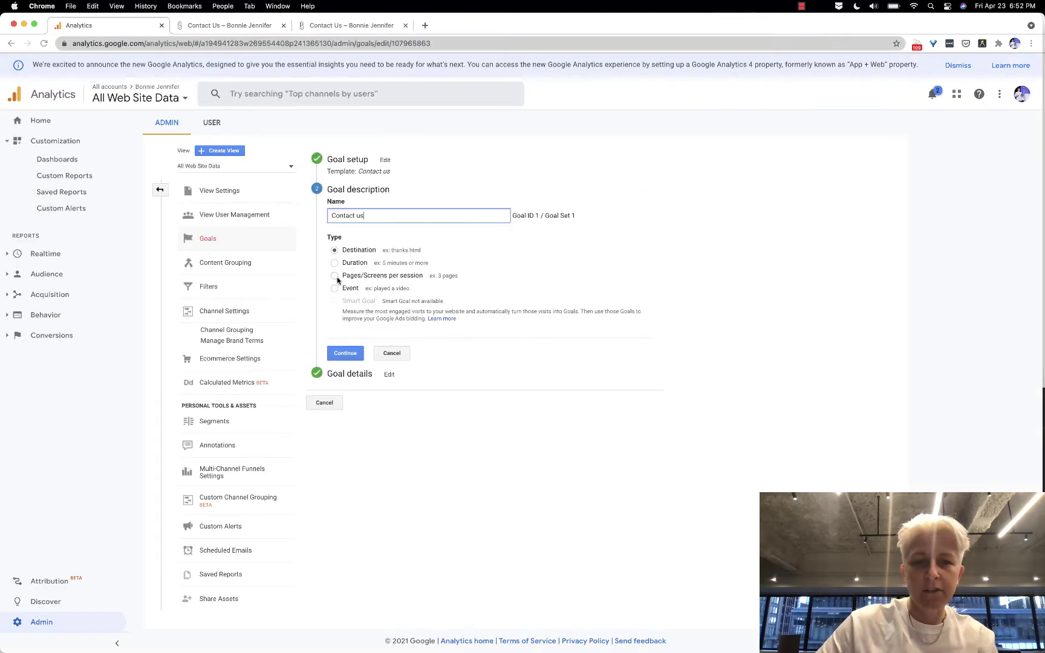
{"action": "left_click", "coordinate": [346, 353]}
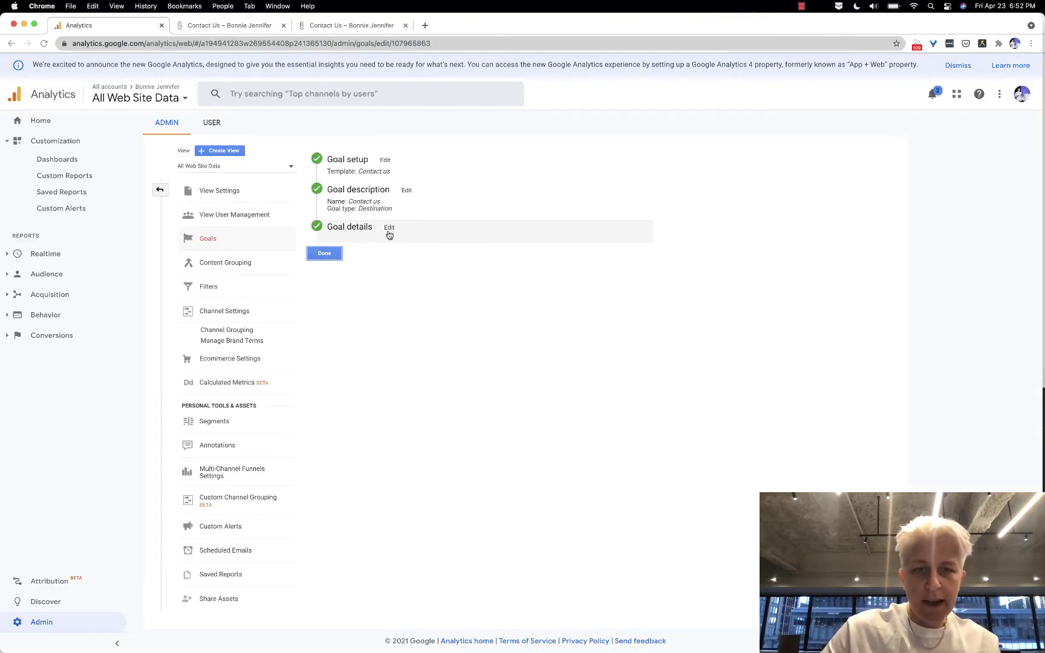
{"action": "left_click", "coordinate": [389, 229]}
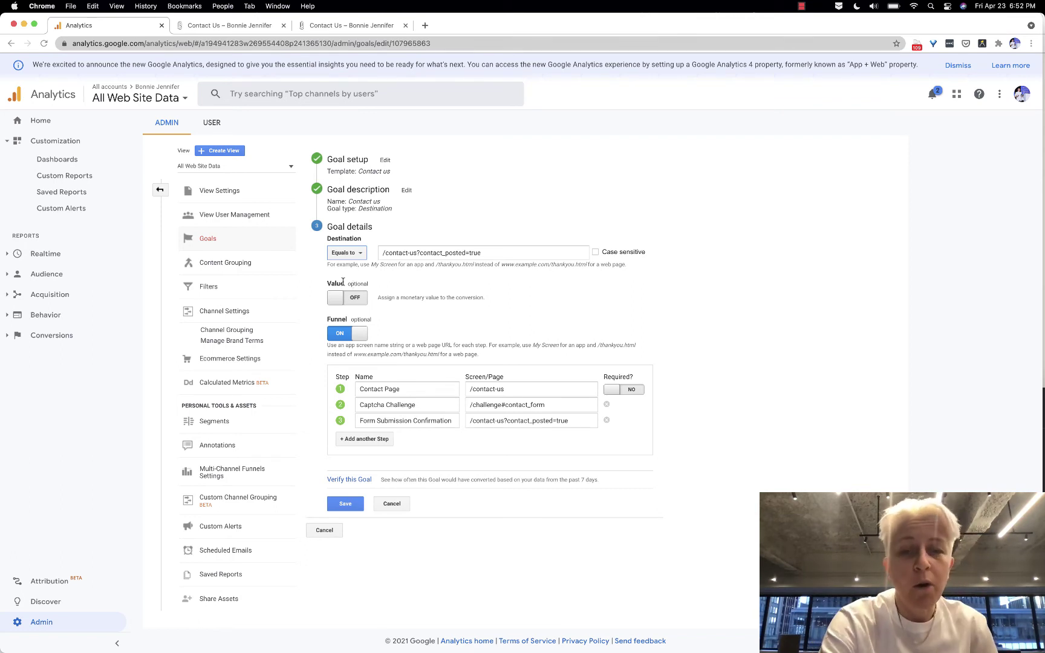
{"action": "left_click", "coordinate": [348, 253]}
{"action": "left_click", "coordinate": [354, 301]}
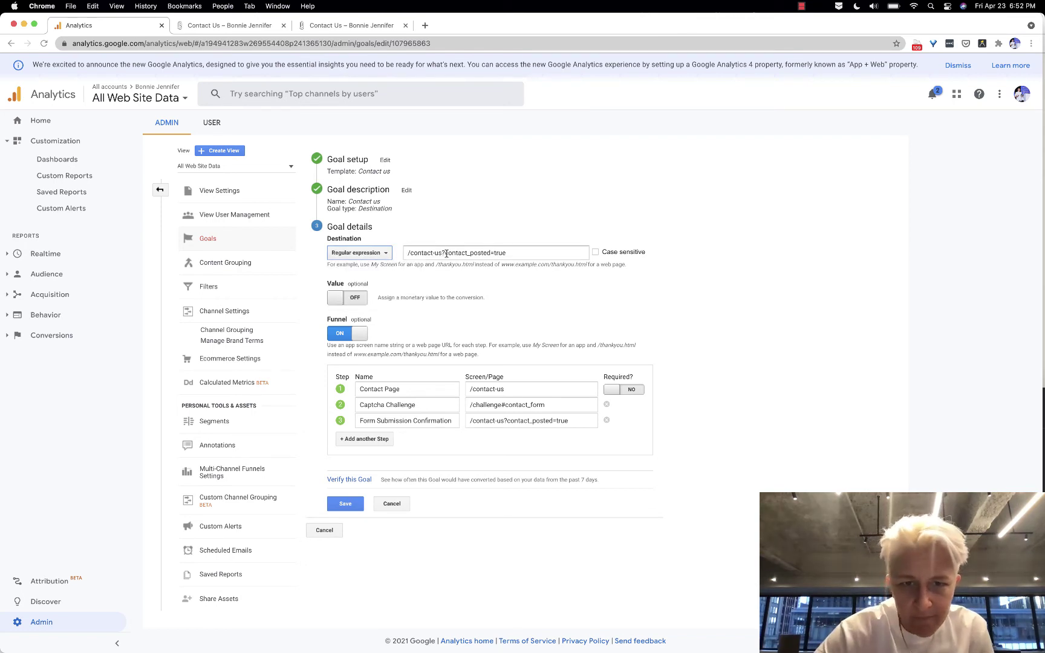
{"action": "left_click_drag", "start_coordinate": [446, 254], "coordinate": [405, 253]}
{"action": "key", "text": "BackSpace"}
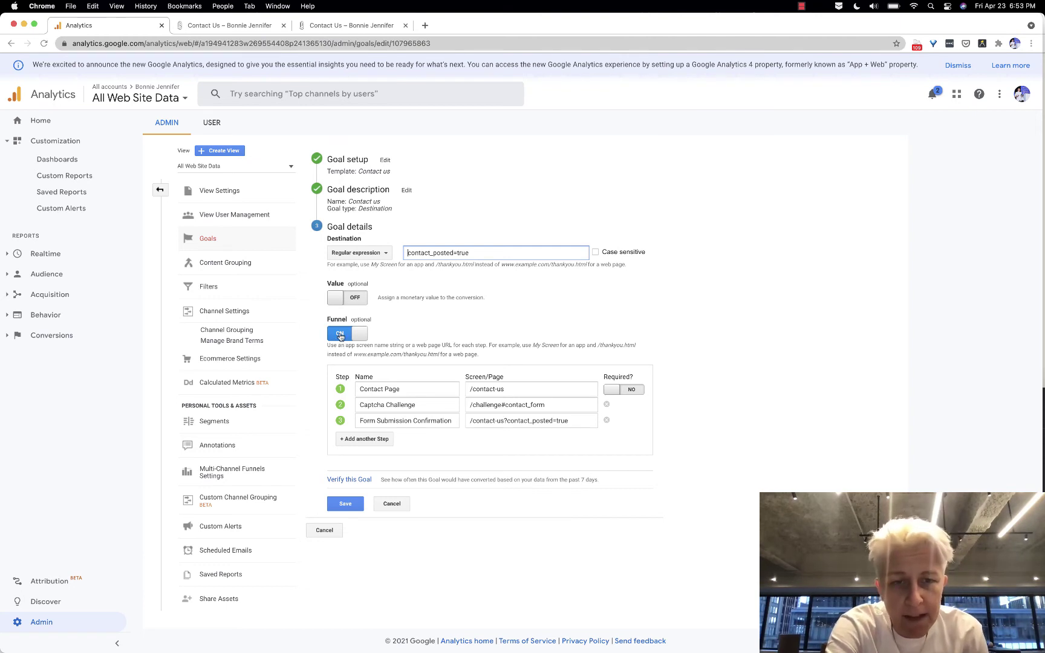
Trim funnel steps 2 and 3 to contact_form and contact_posted=true, then verify the goal (0% conversion)
{"action": "left_click", "coordinate": [340, 335]}
{"action": "left_click", "coordinate": [340, 335]}
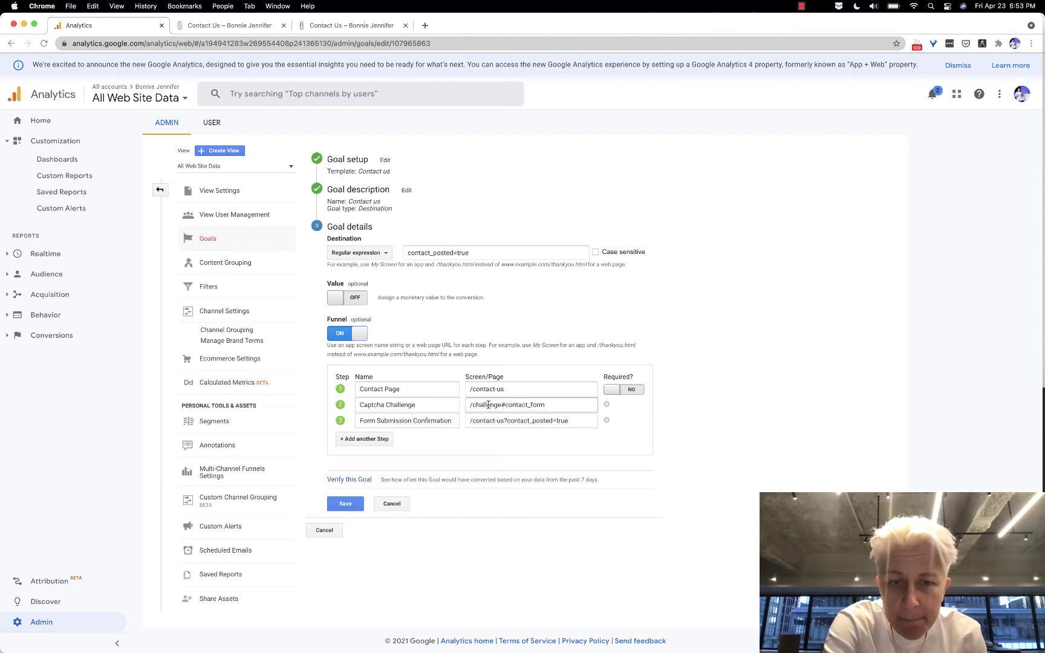
{"action": "left_click", "coordinate": [503, 405]}
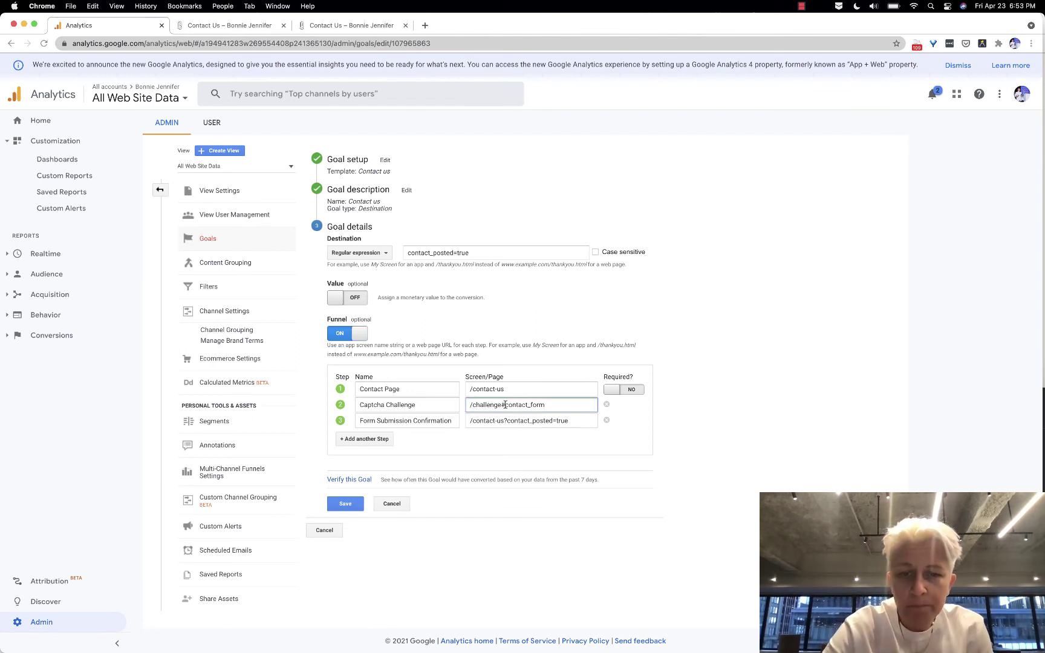
{"action": "left_click_drag", "start_coordinate": [505, 404], "coordinate": [448, 406]}
{"action": "key", "text": "BackSpace"}
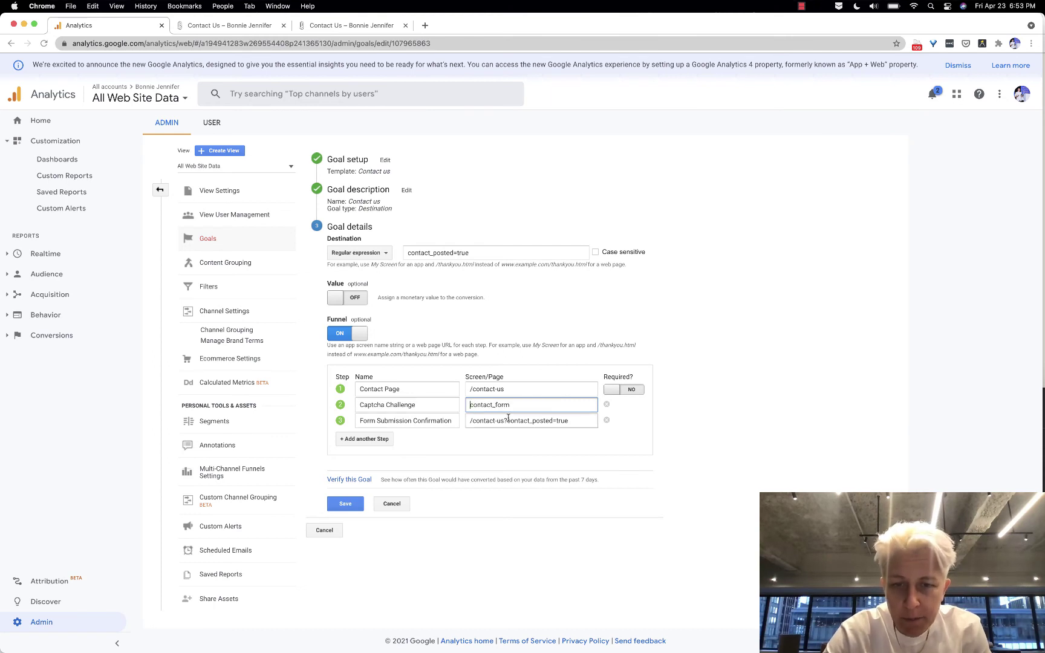
{"action": "left_click_drag", "start_coordinate": [509, 421], "coordinate": [463, 421]}
{"action": "key", "text": "BackSpace"}
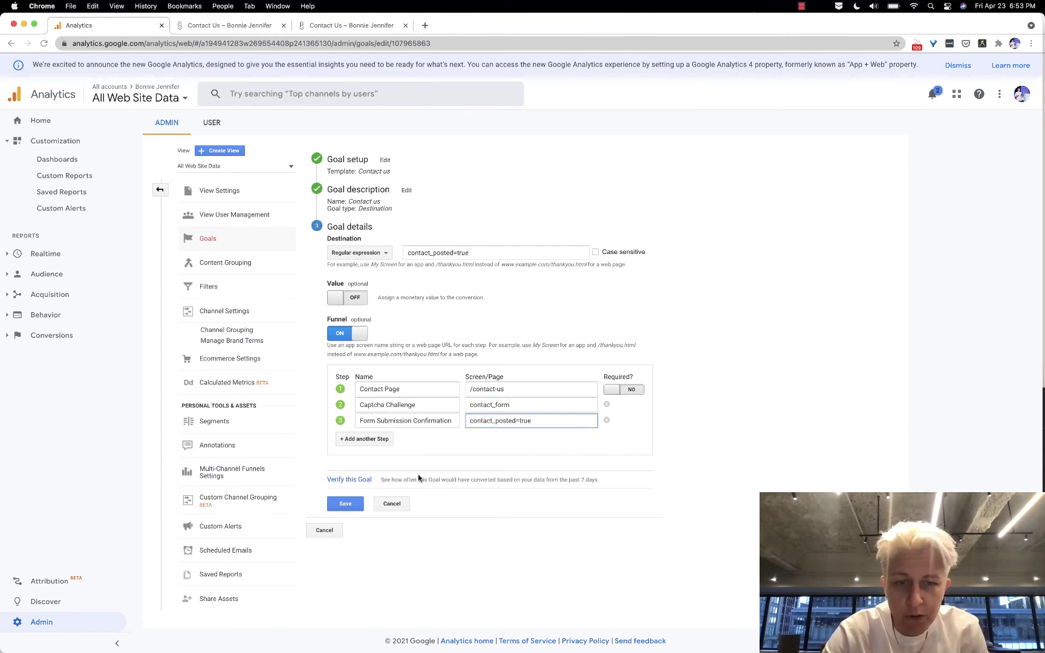
{"action": "left_click", "coordinate": [363, 479]}
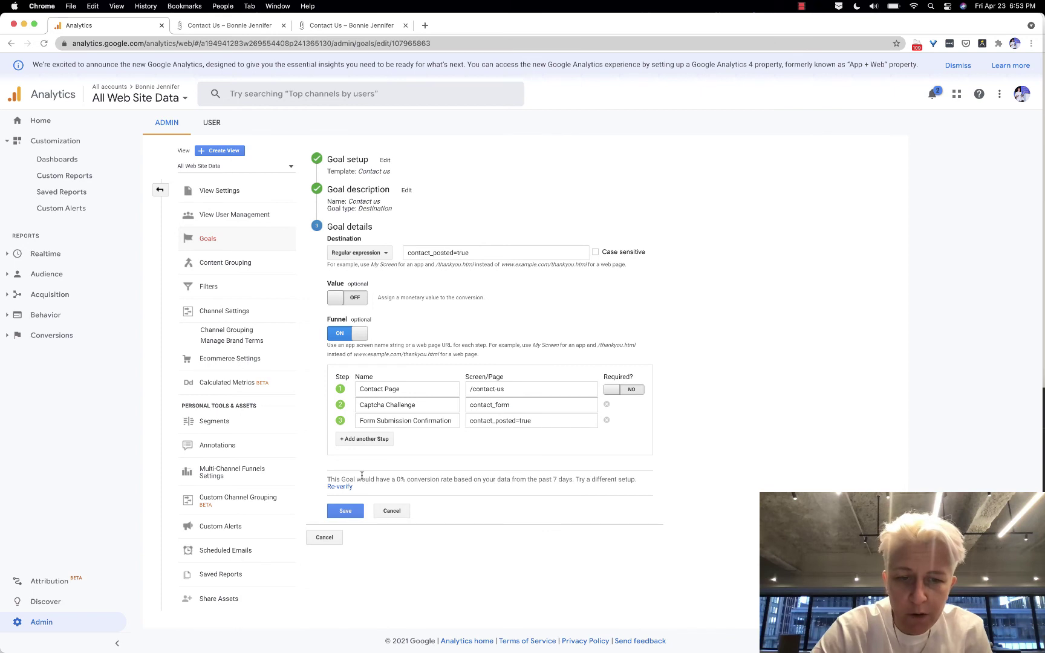
Save the Contact us goal, expand Realtime reports, and return to the fresh Contact Us tab
{"action": "left_click", "coordinate": [343, 516]}
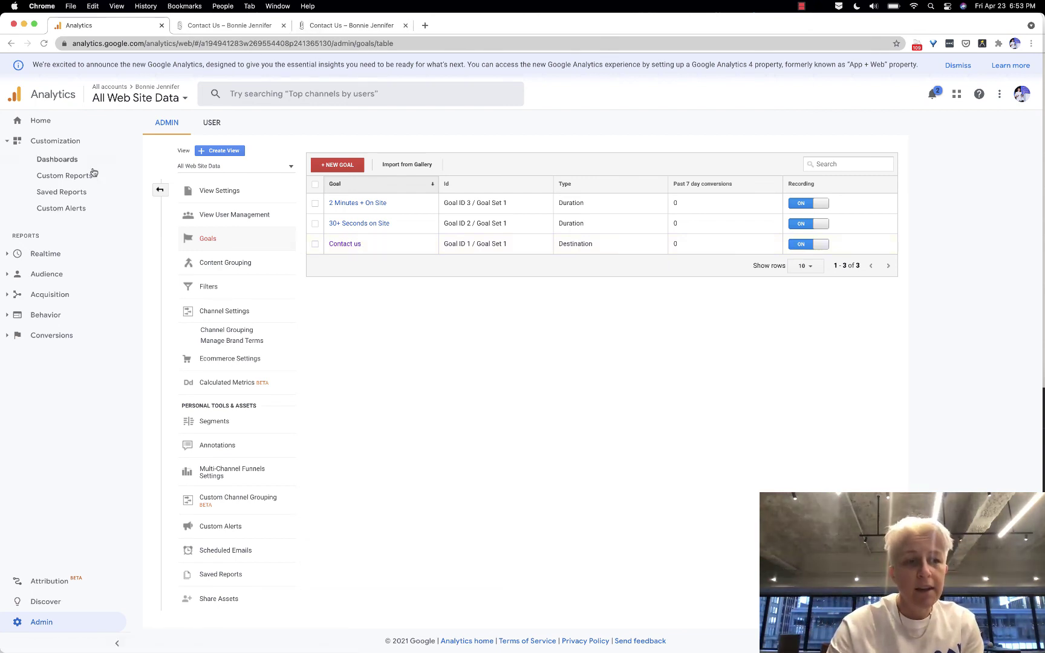
{"action": "left_click", "coordinate": [41, 258]}
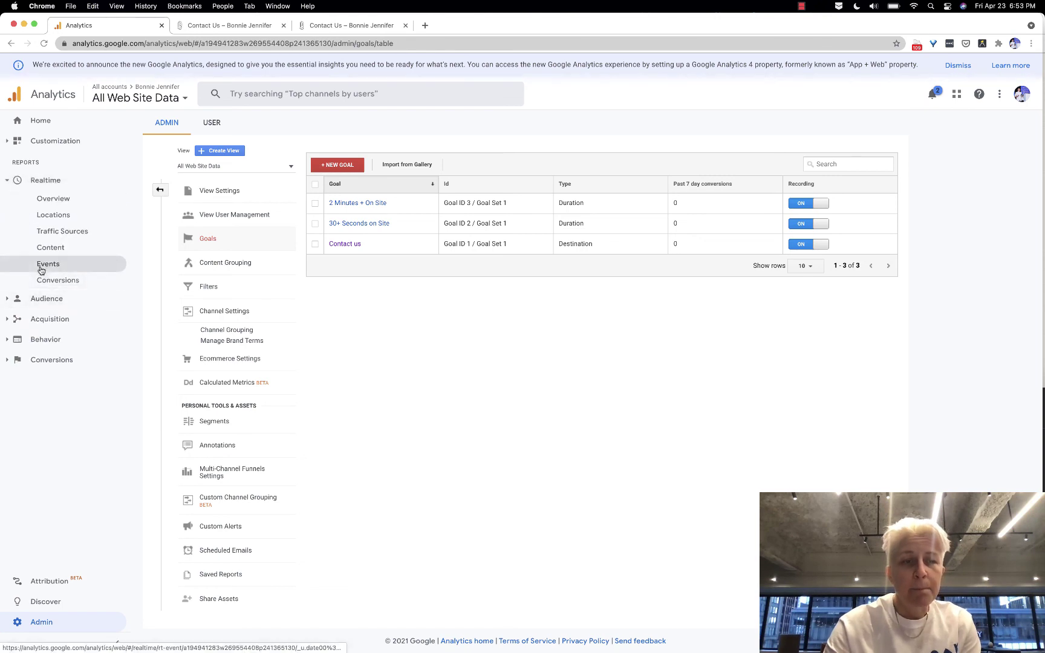
{"action": "left_click", "coordinate": [320, 24]}
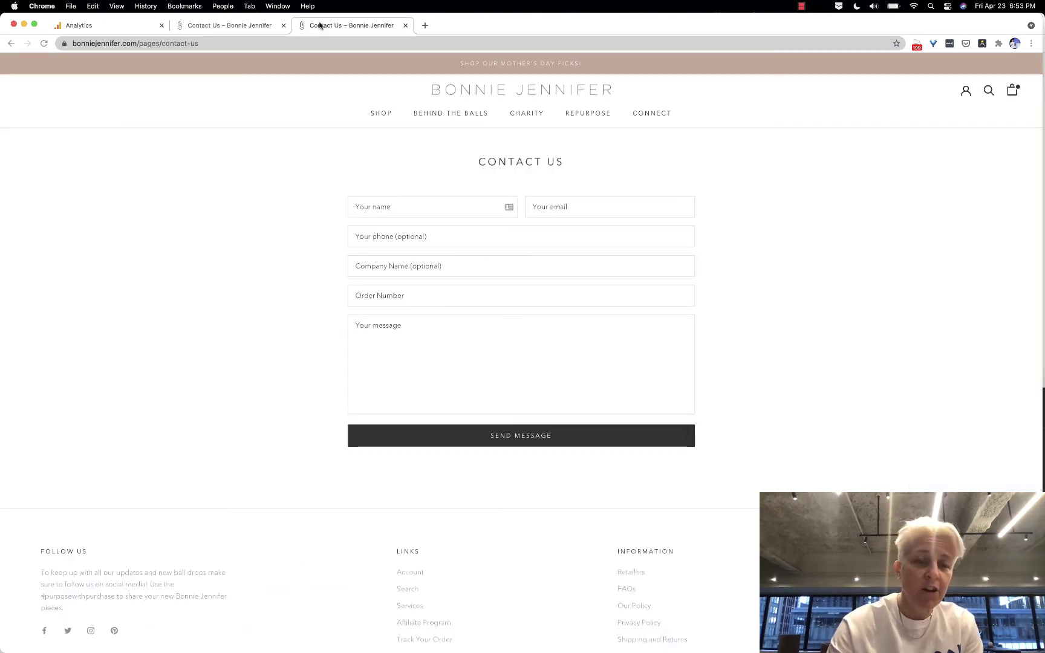